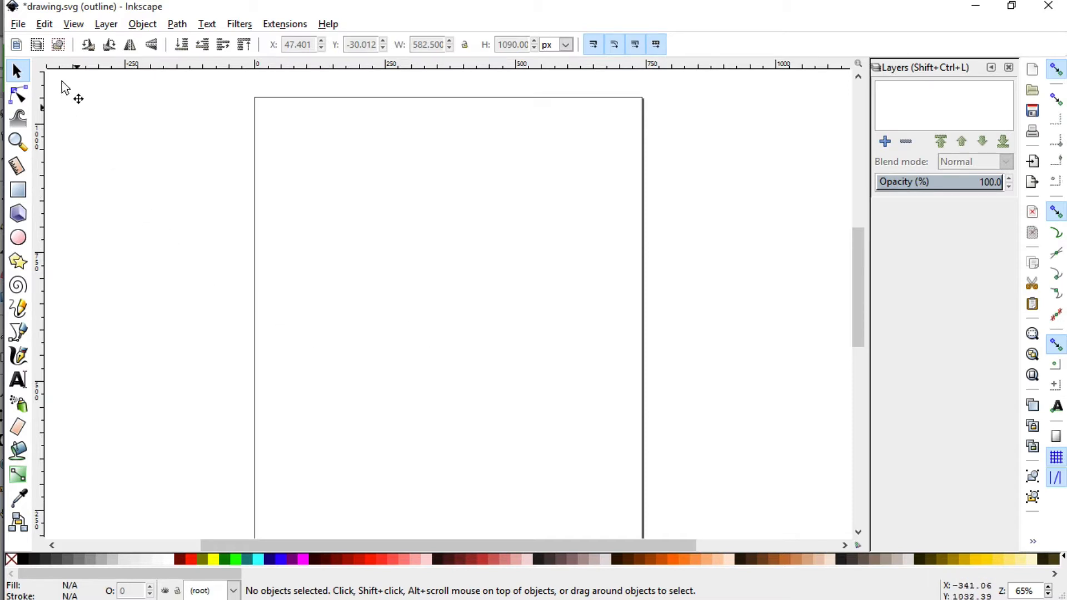
Import the monogram PNG whose name starts "Portable Network Graphics image-FE031D40" from Downloads, embedded with DPI from file, and place it on the page
click(18, 25)
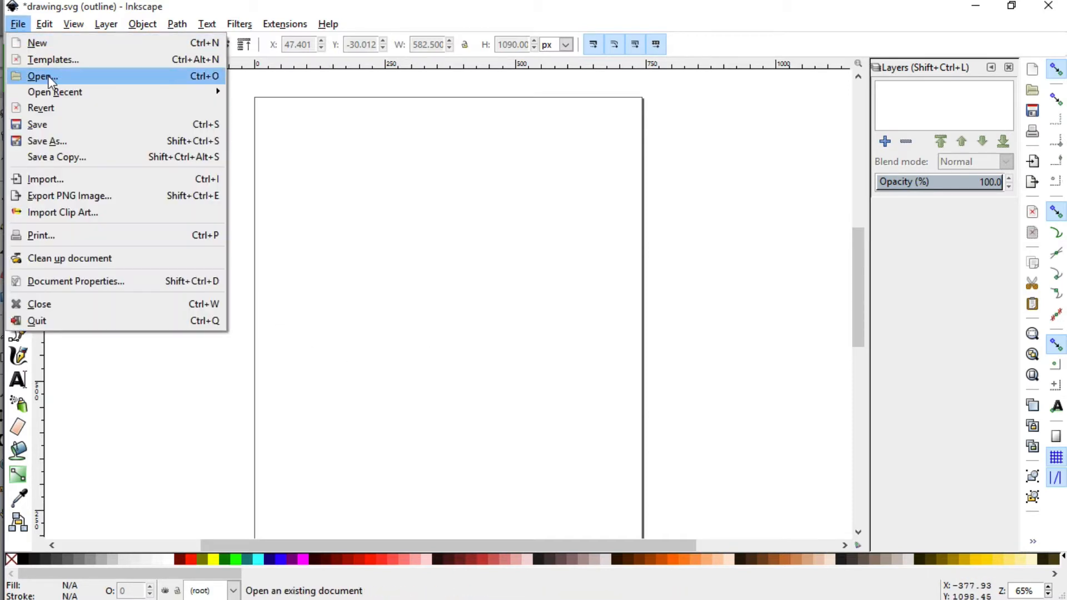
click(85, 180)
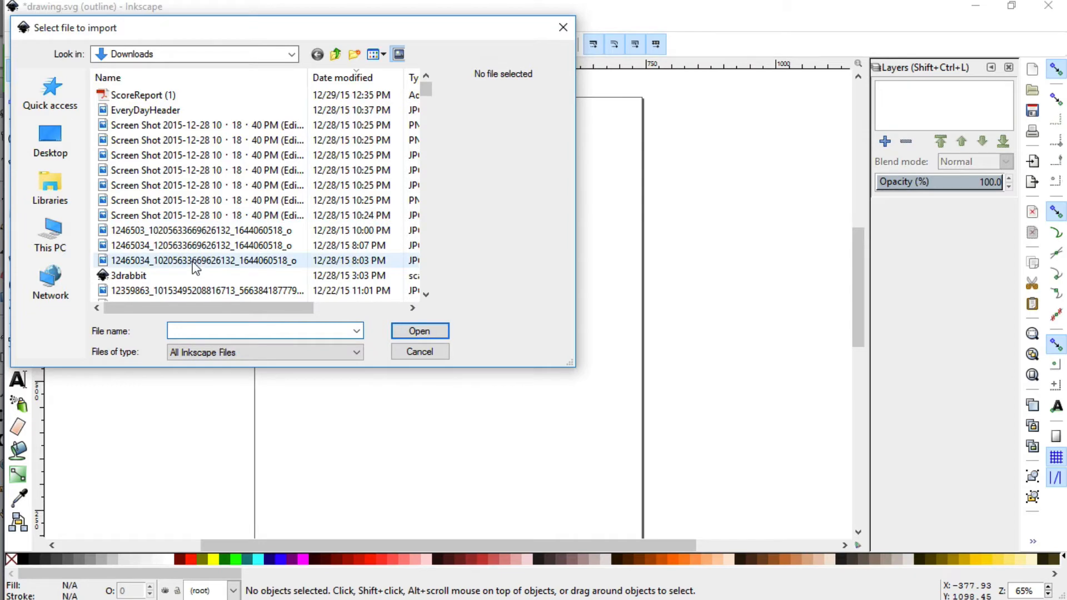
scroll(192, 262, down, 2)
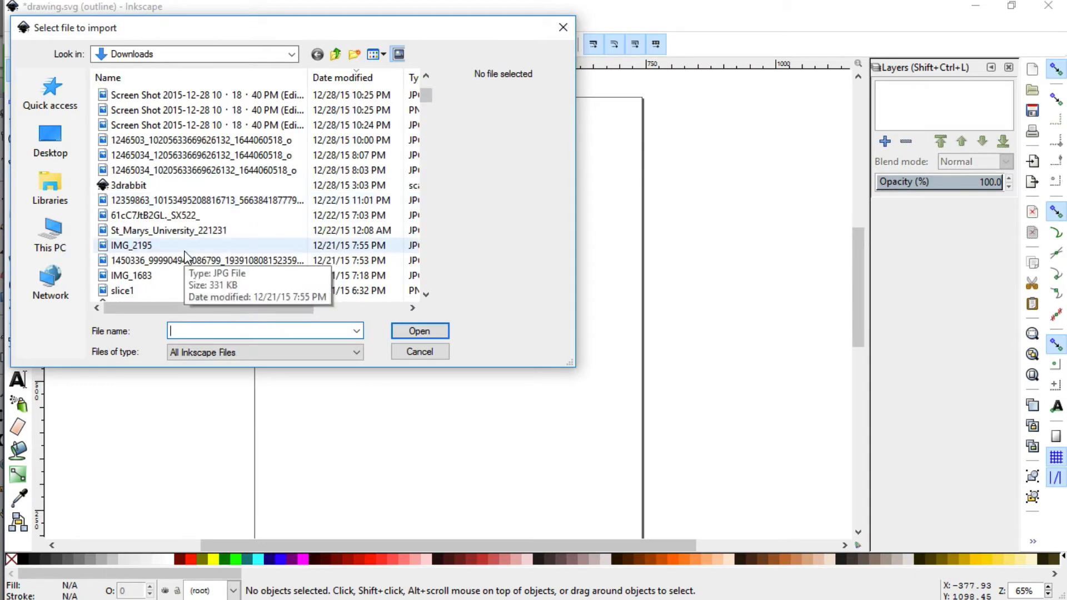
scroll(185, 252, down, 4)
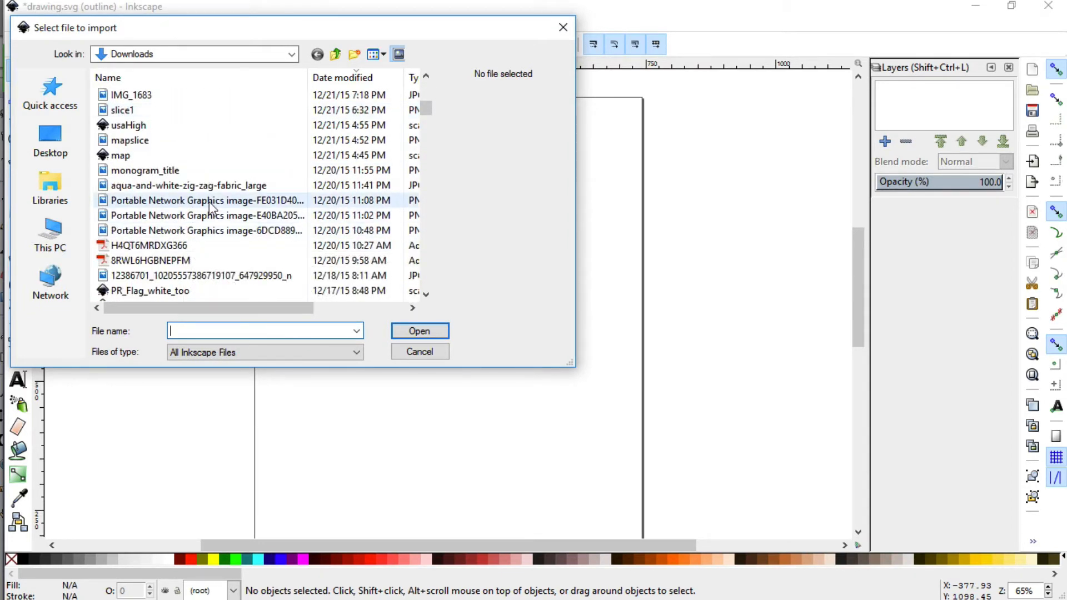
click(209, 202)
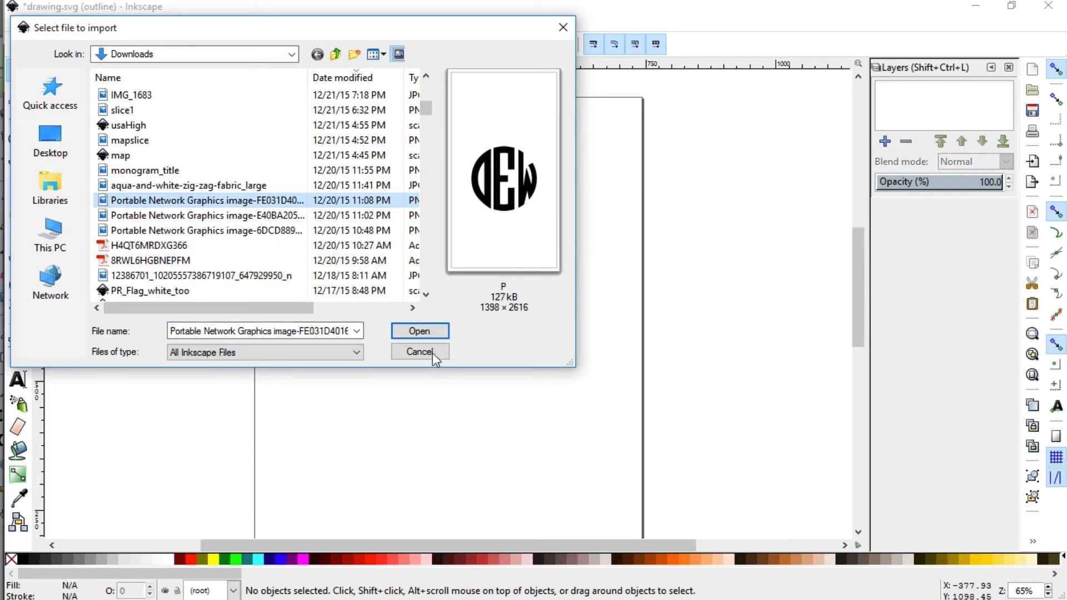
click(420, 332)
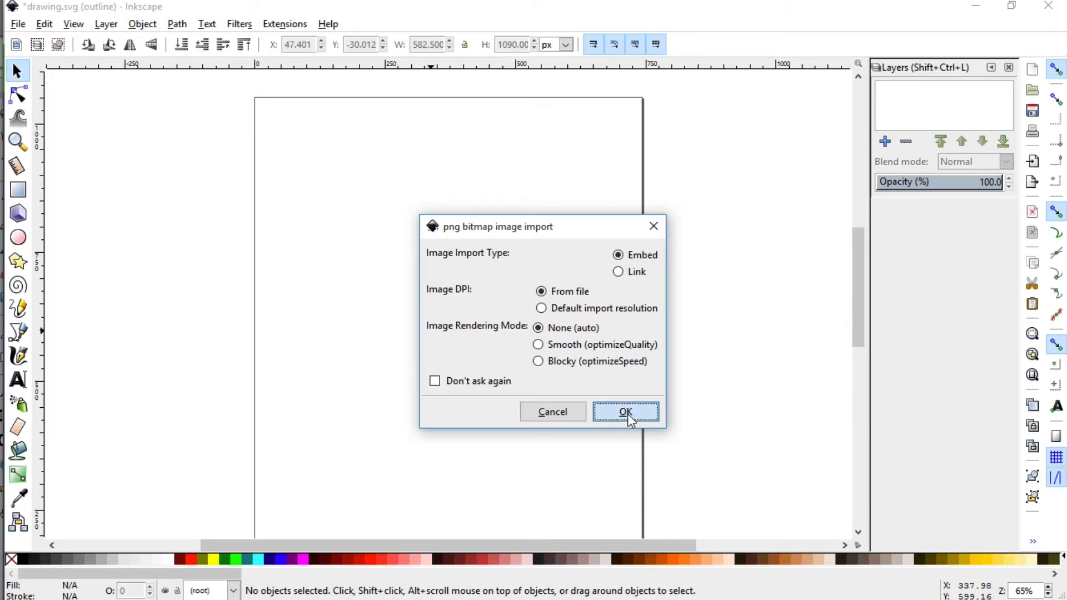
click(627, 412)
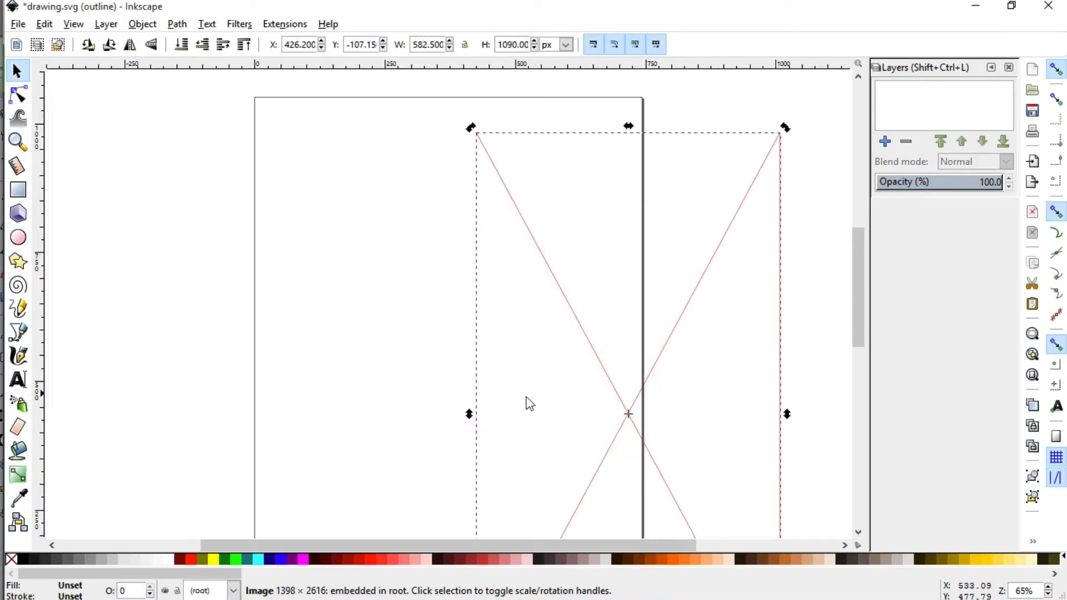
drag(624, 409, 441, 377)
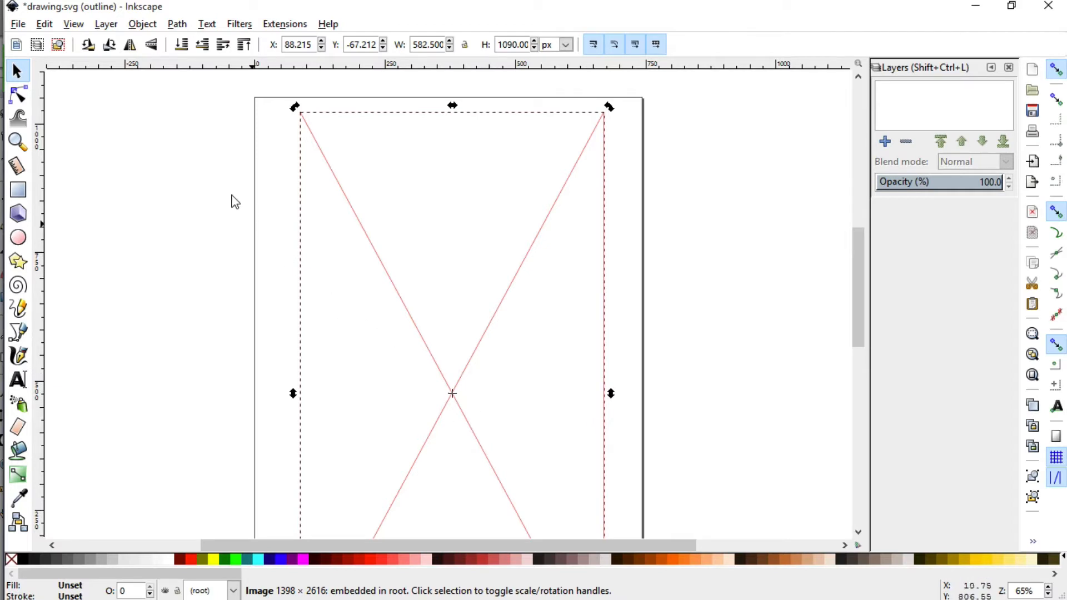
Switch the display mode to Normal and move the imported monogram image higher on the page
click(74, 24)
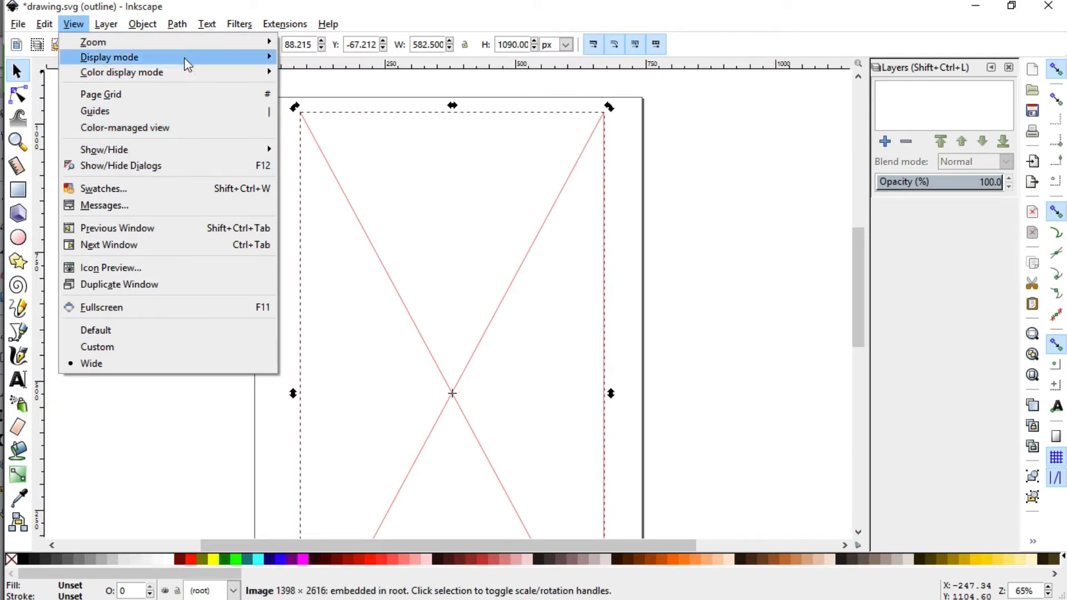
mouse_move(192, 61)
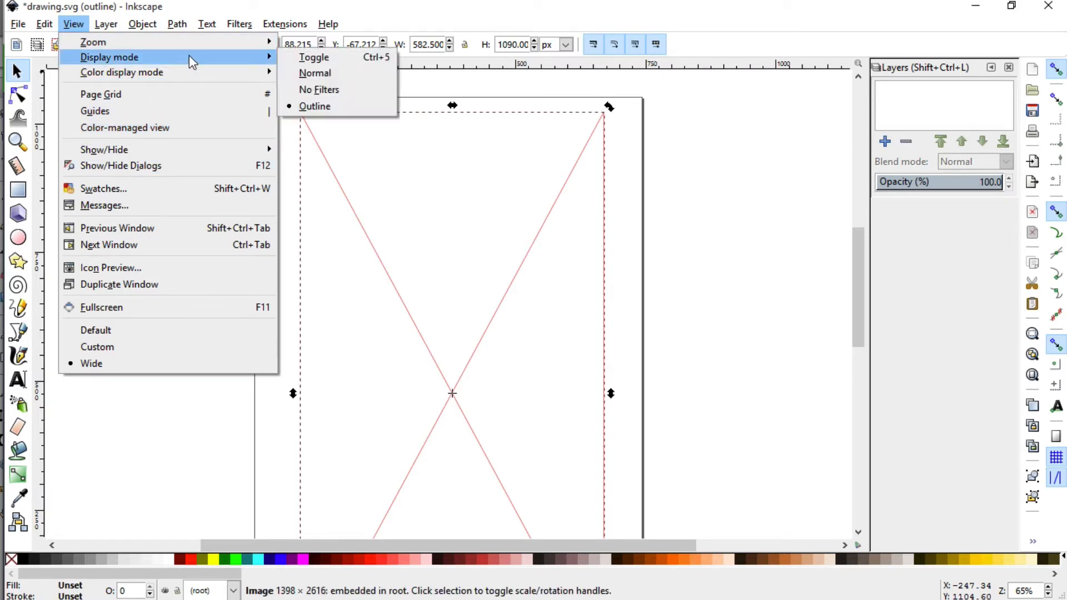
click(315, 74)
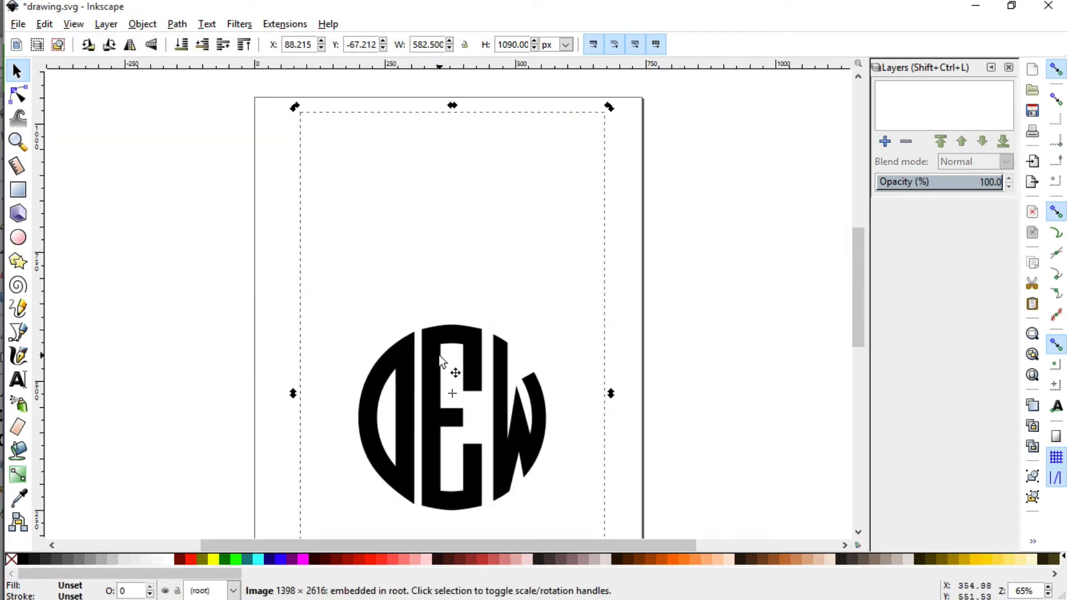
drag(461, 341, 460, 283)
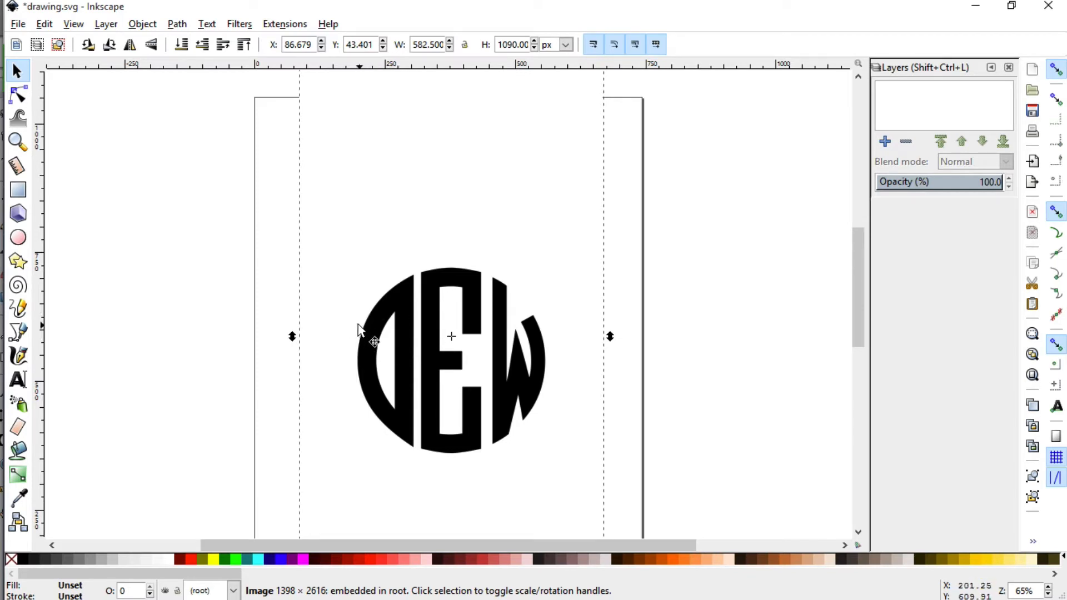
Trace the bitmap with a single-scan brightness cutoff at threshold 0.450, with live preview enabled
click(175, 24)
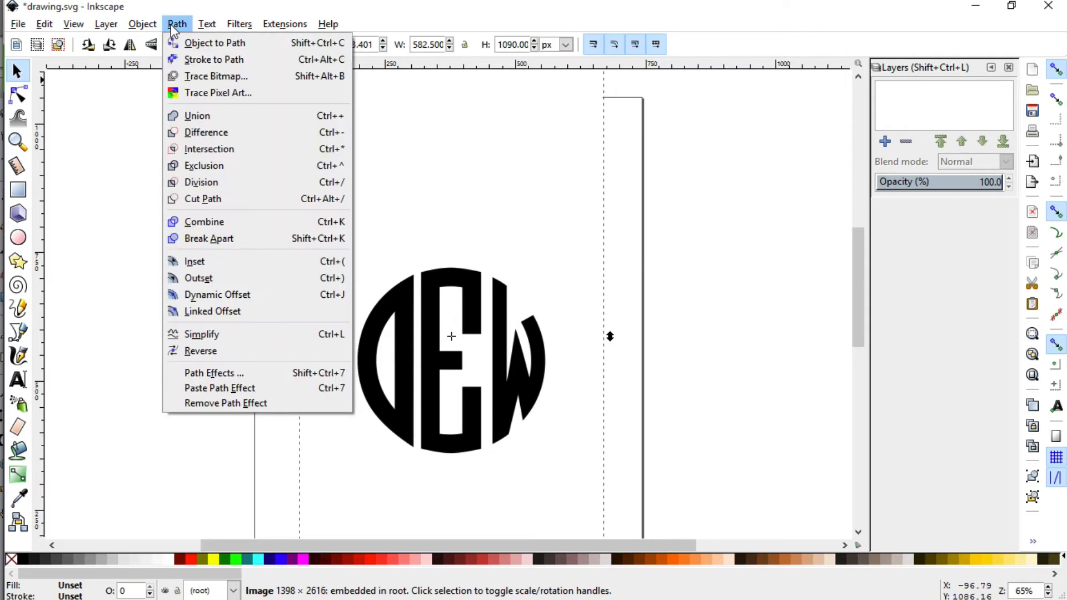
click(222, 78)
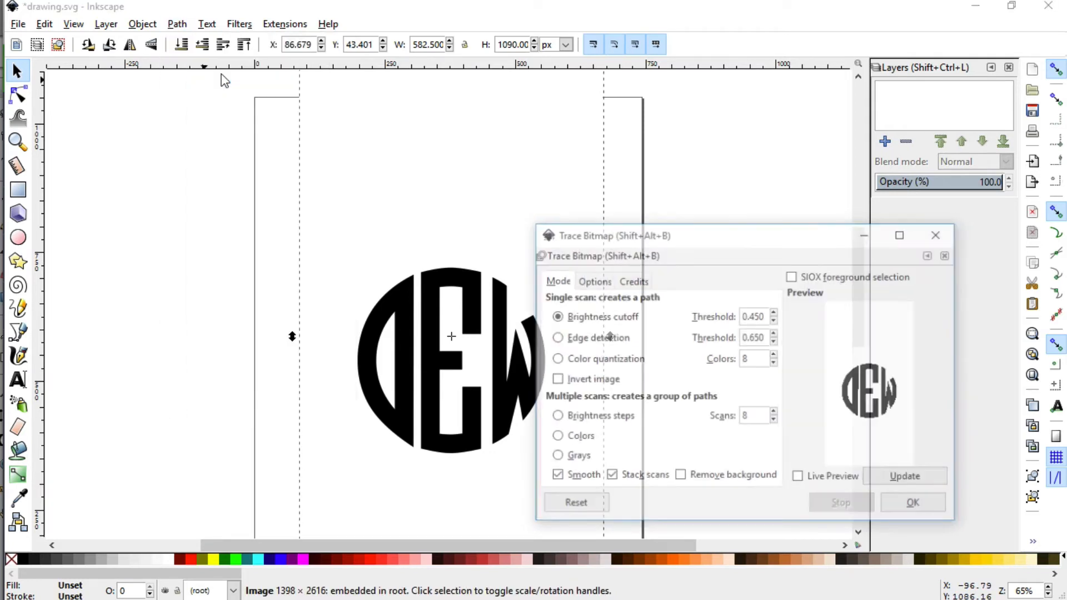
drag(752, 248, 455, 149)
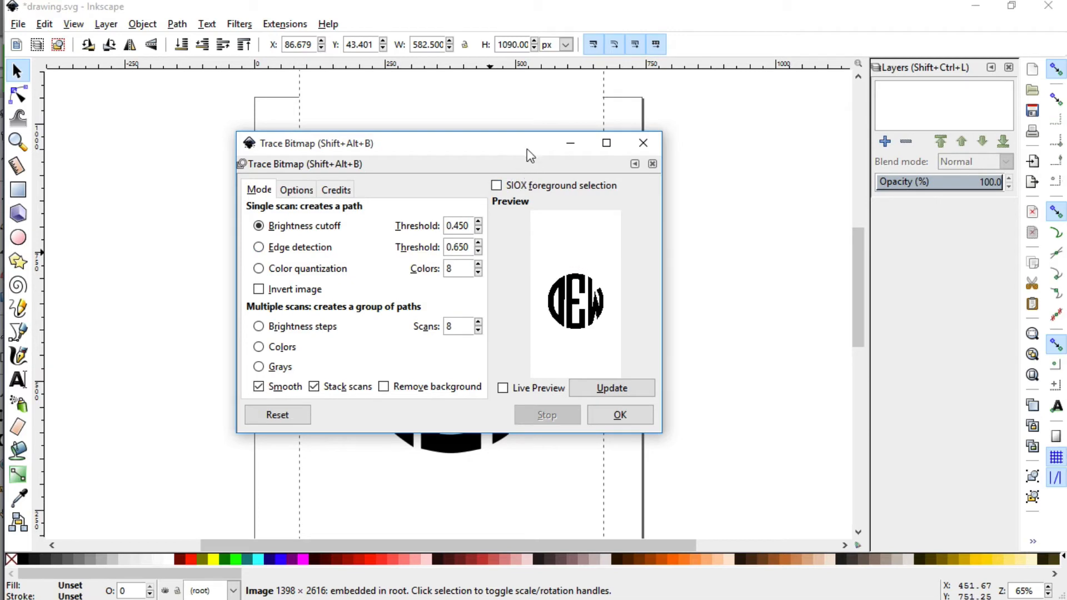
mouse_move(531, 153)
mouse_down()
mouse_move(684, 147)
mouse_move(828, 84)
mouse_up()
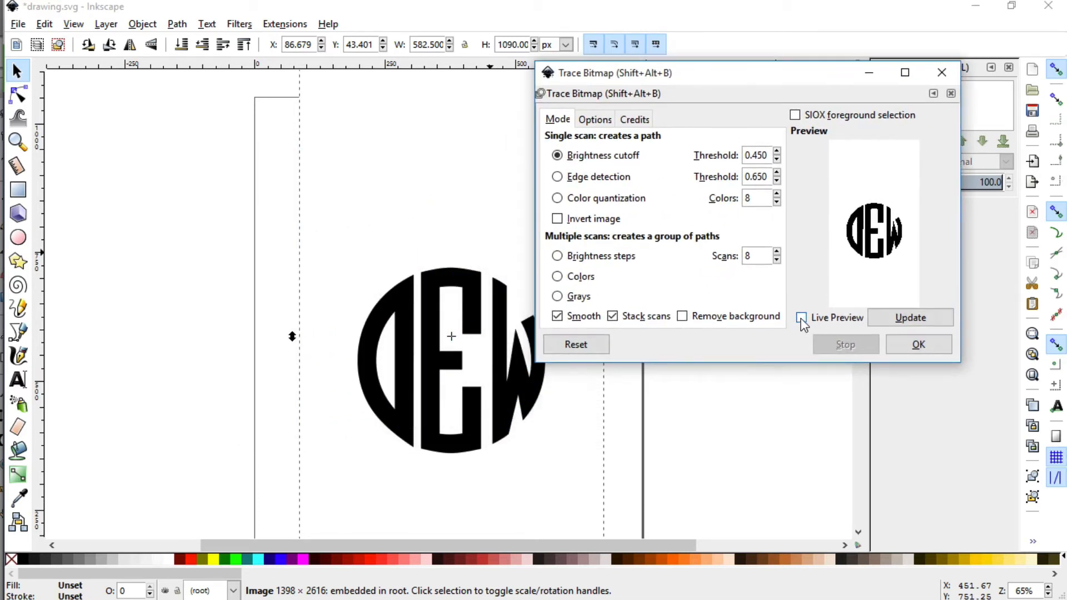
click(801, 318)
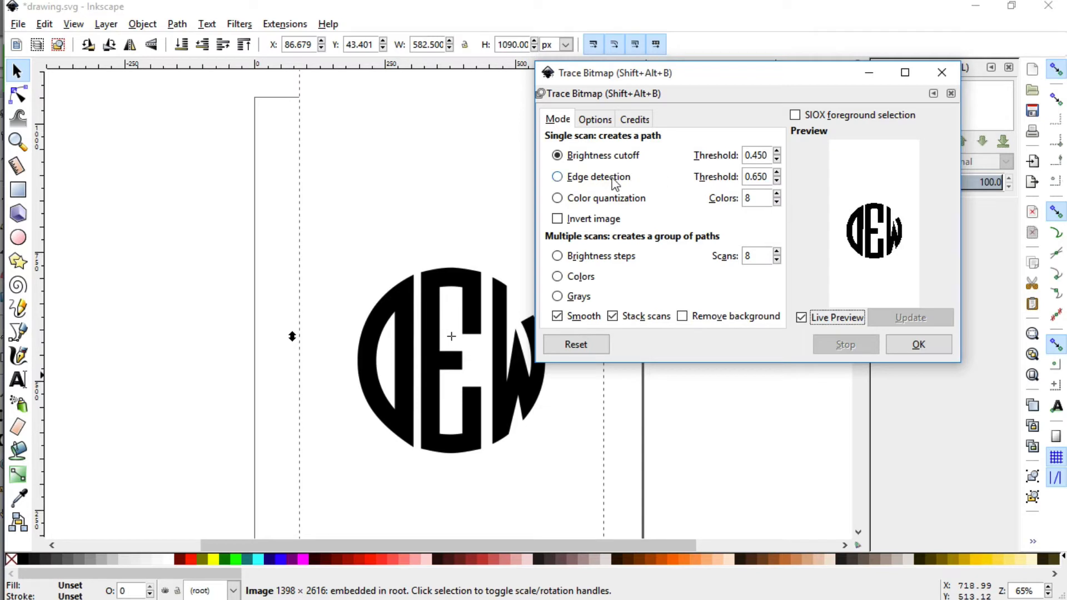
click(918, 346)
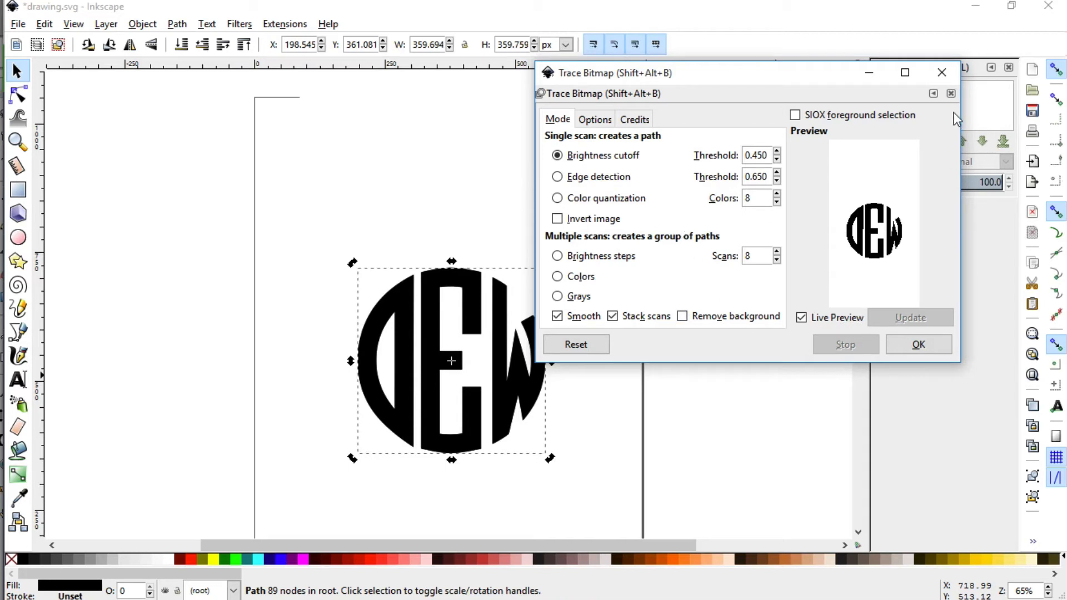
click(942, 73)
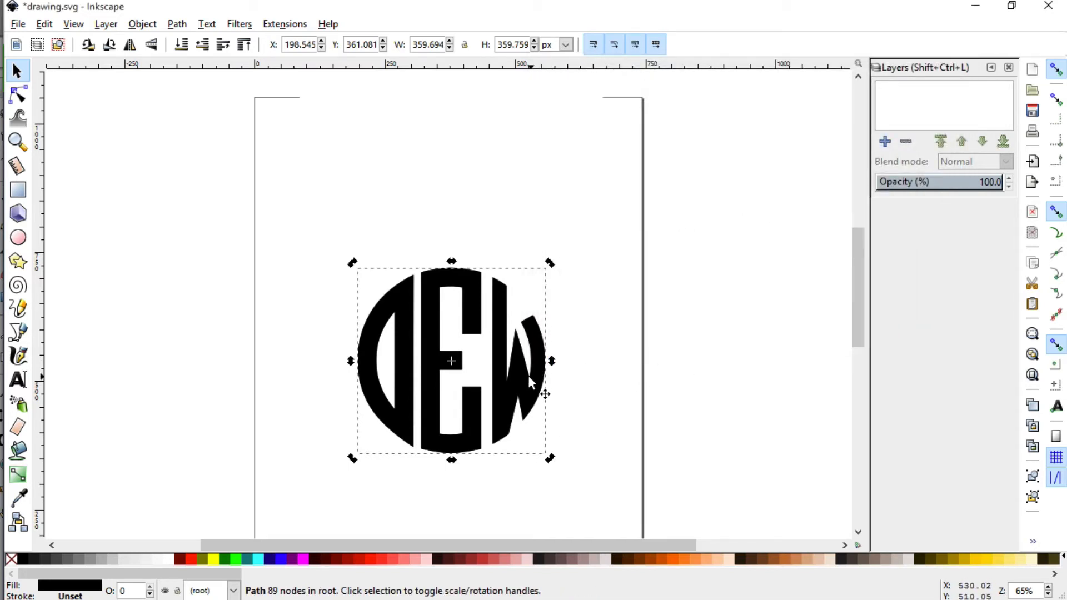
Move the traced monogram off the original image to the page's right edge and switch the display mode to Outline
mouse_move(536, 386)
mouse_down()
mouse_move(737, 373)
mouse_move(566, 378)
mouse_move(675, 381)
mouse_move(812, 407)
mouse_up()
click(483, 379)
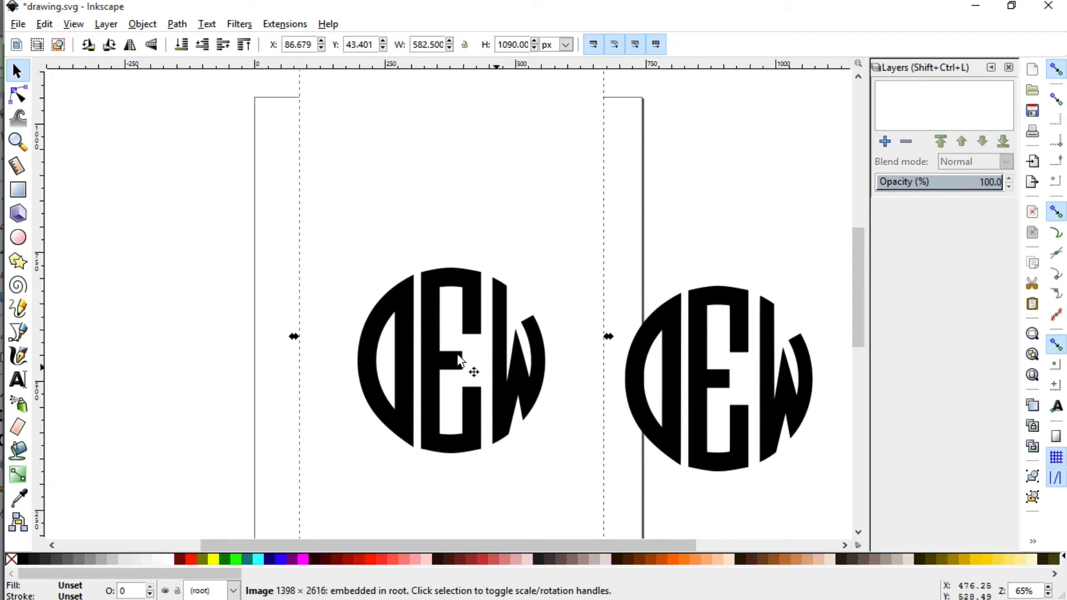
click(74, 24)
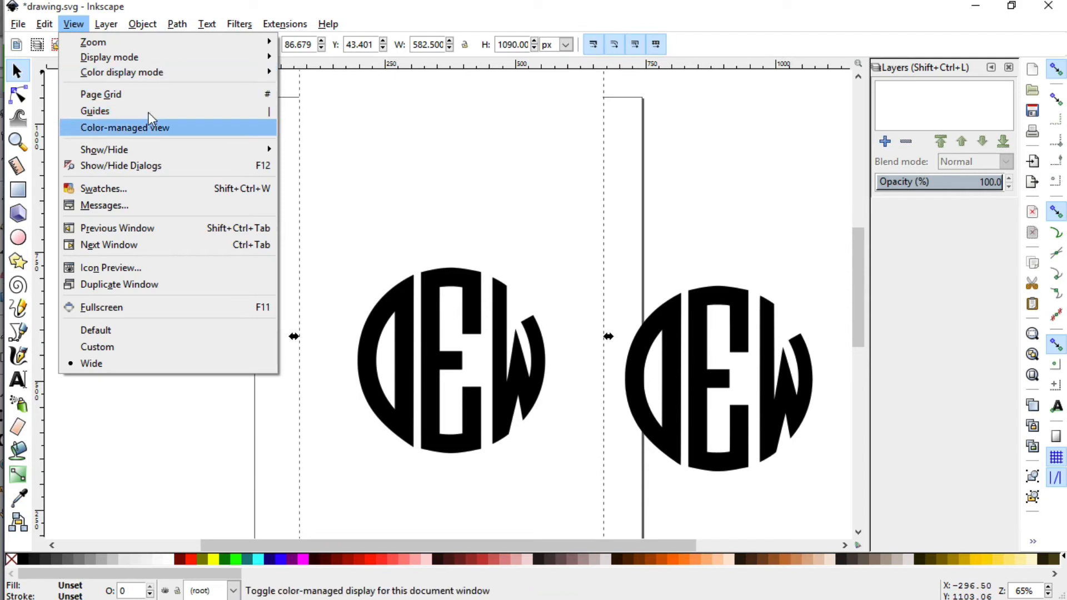
mouse_move(154, 58)
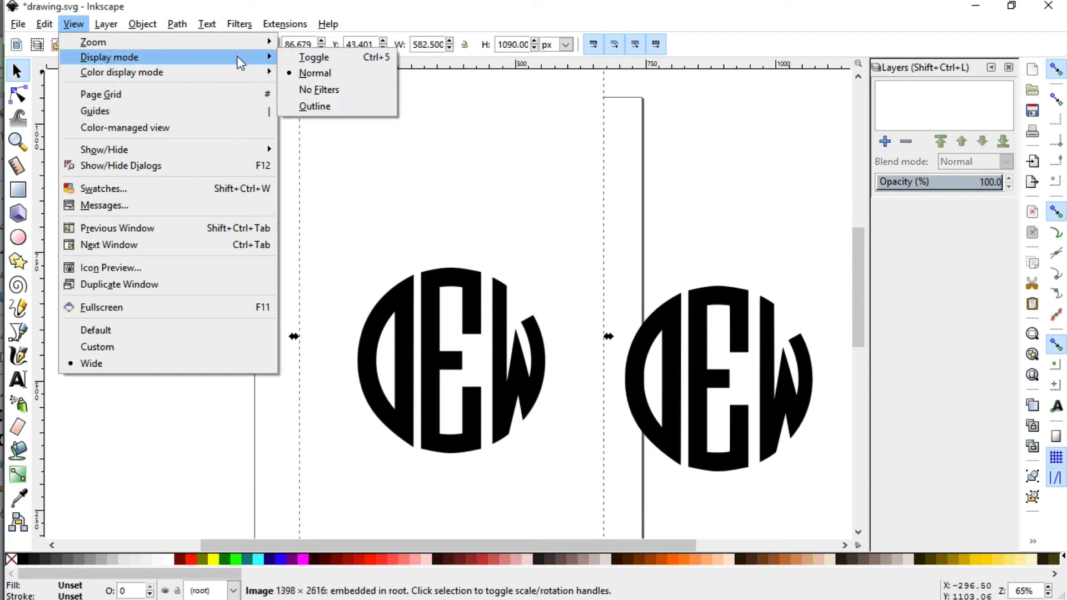
click(321, 109)
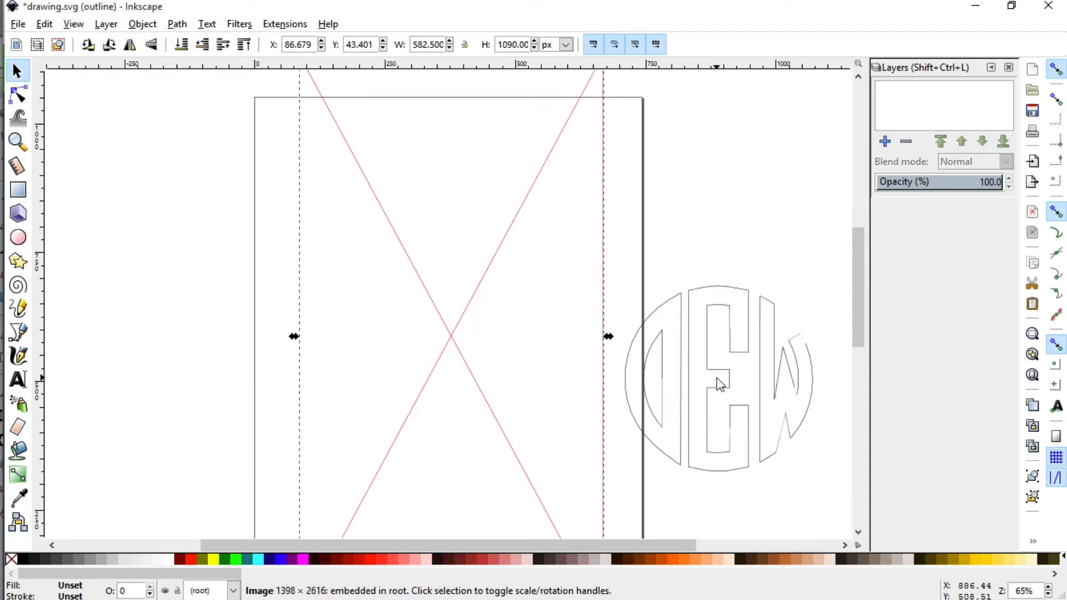
drag(717, 379, 672, 356)
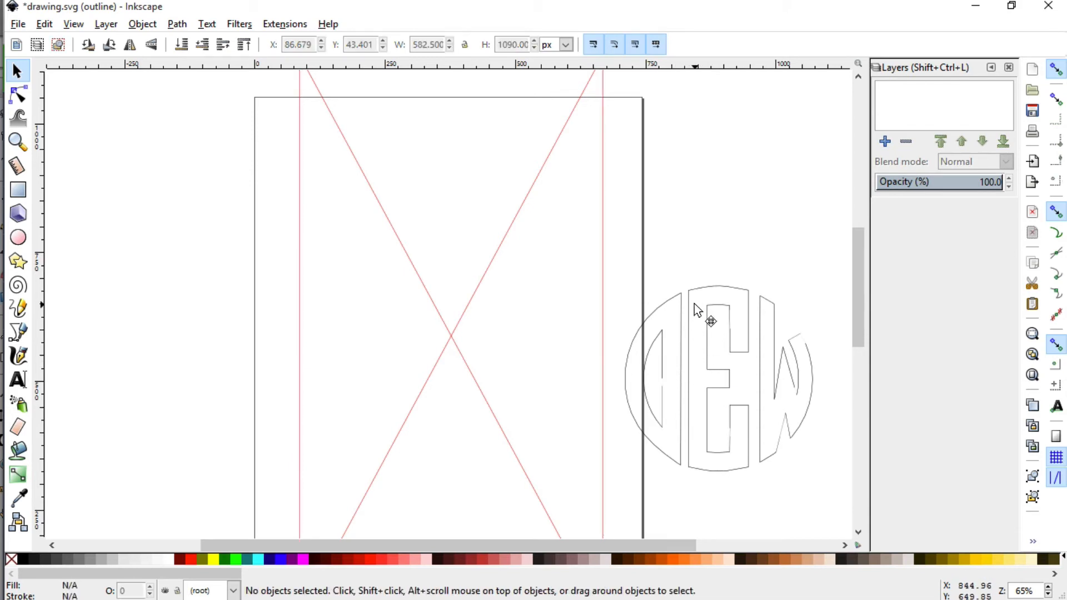
drag(695, 304, 640, 232)
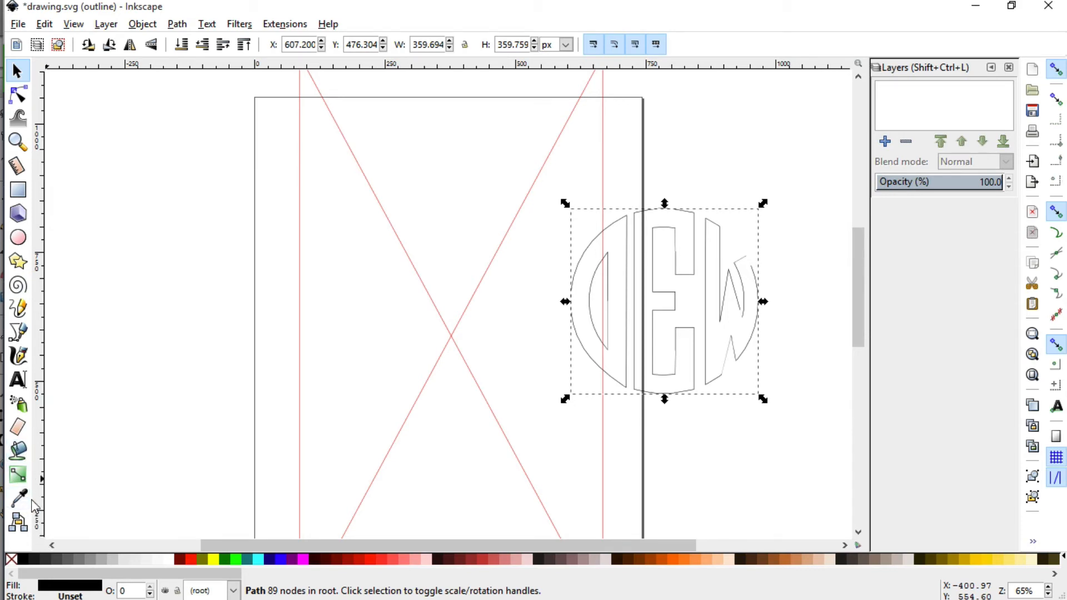
Examine the traced outline closely at the upper corner of the W, and return to viewing the whole drawing
click(18, 141)
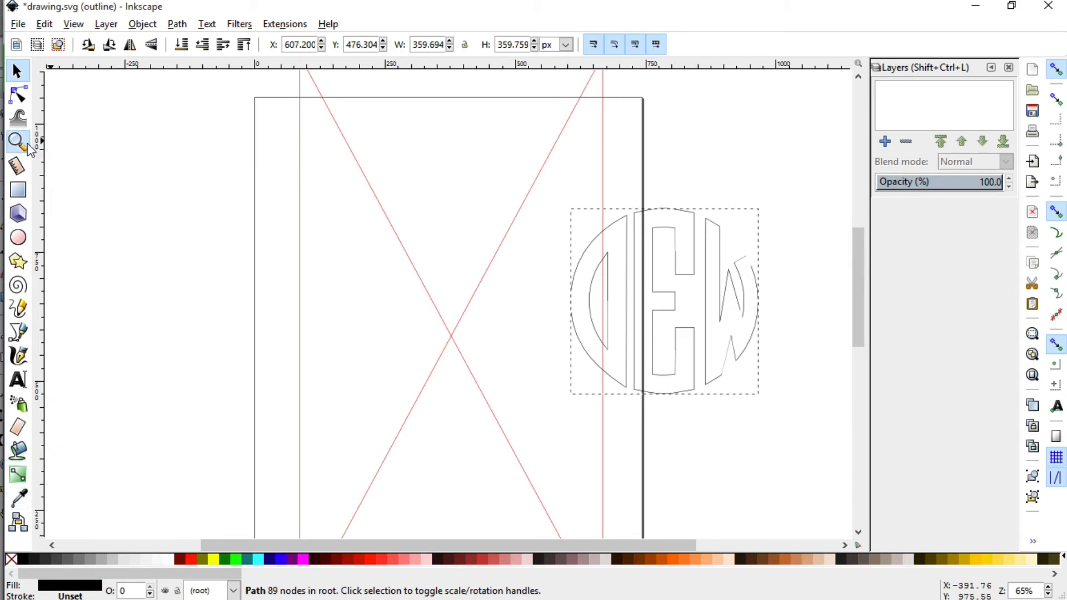
drag(725, 236, 766, 290)
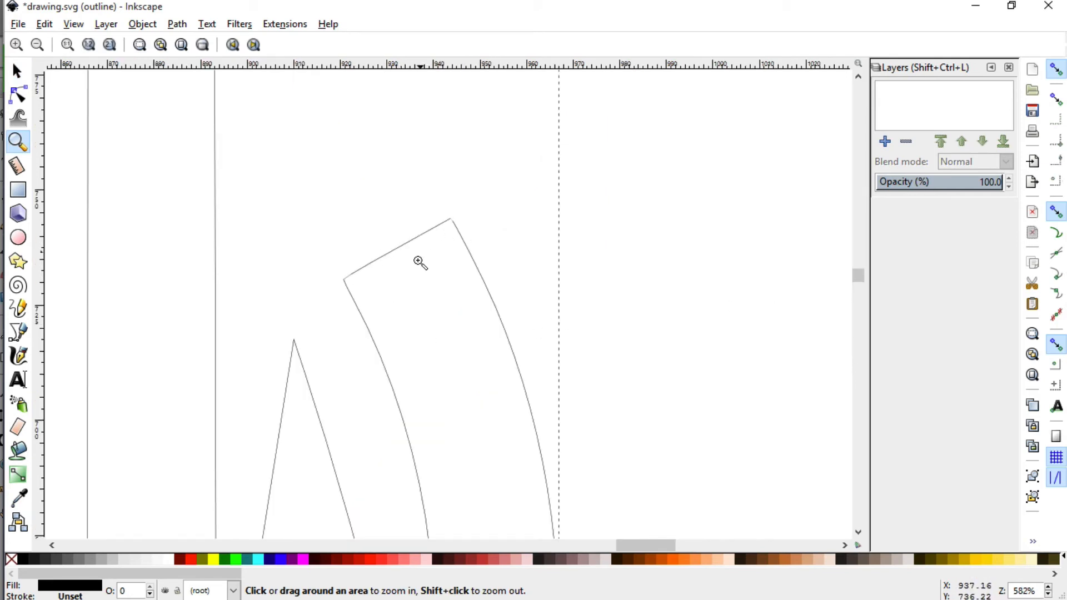
drag(425, 198, 475, 253)
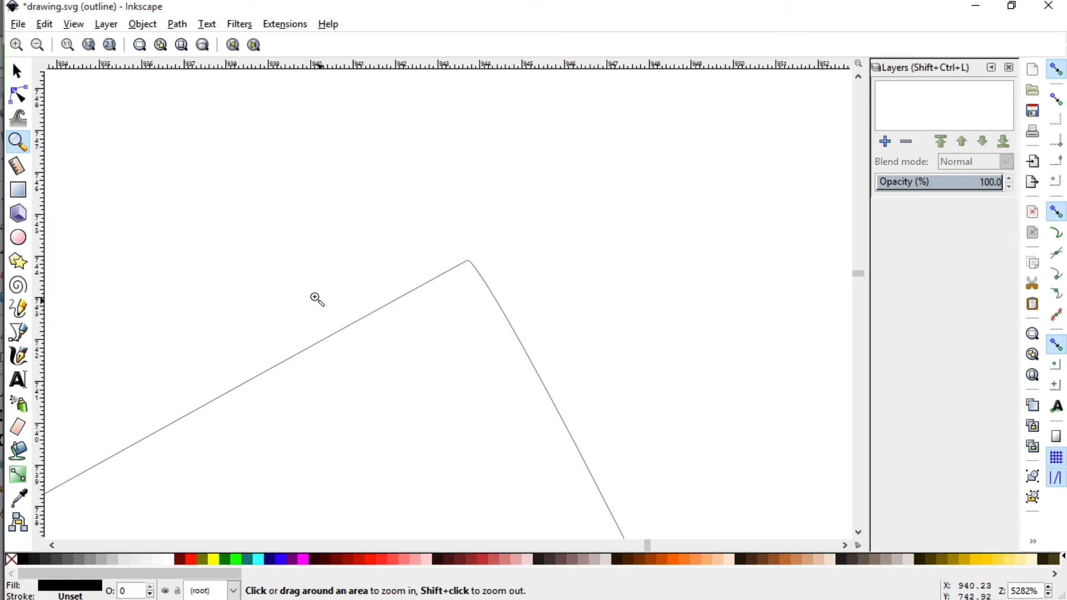
click(38, 44)
click(37, 45)
click(37, 44)
click(38, 44)
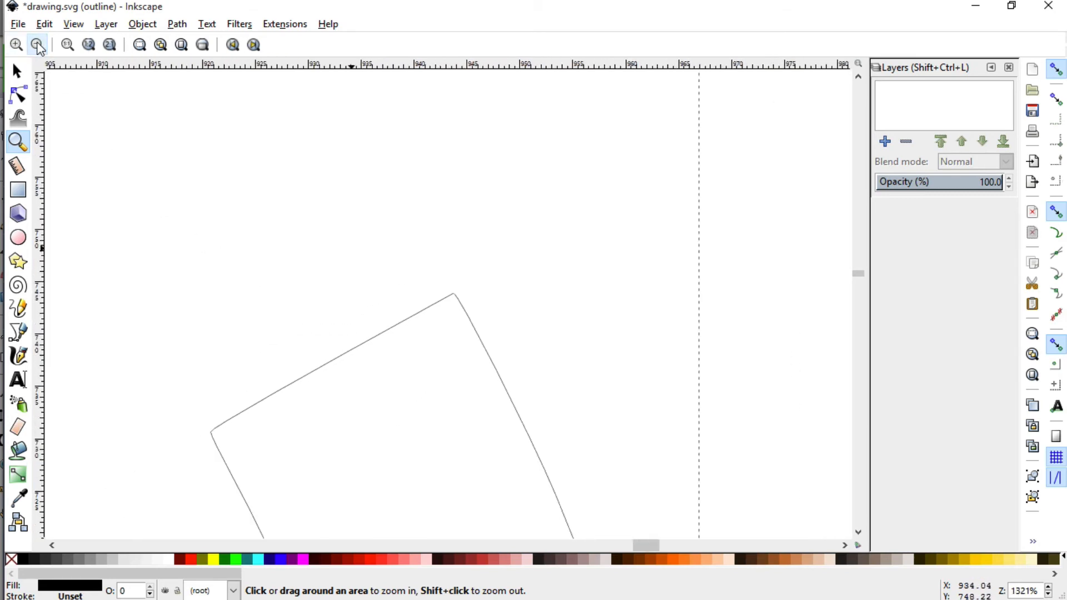
click(160, 45)
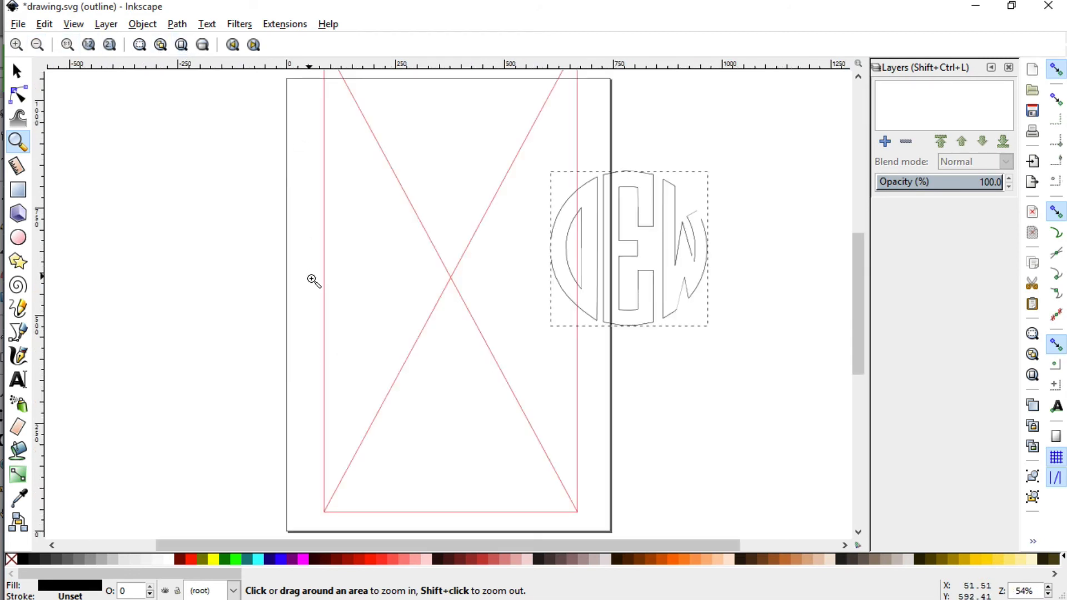
Switch the display mode back to Normal
click(74, 24)
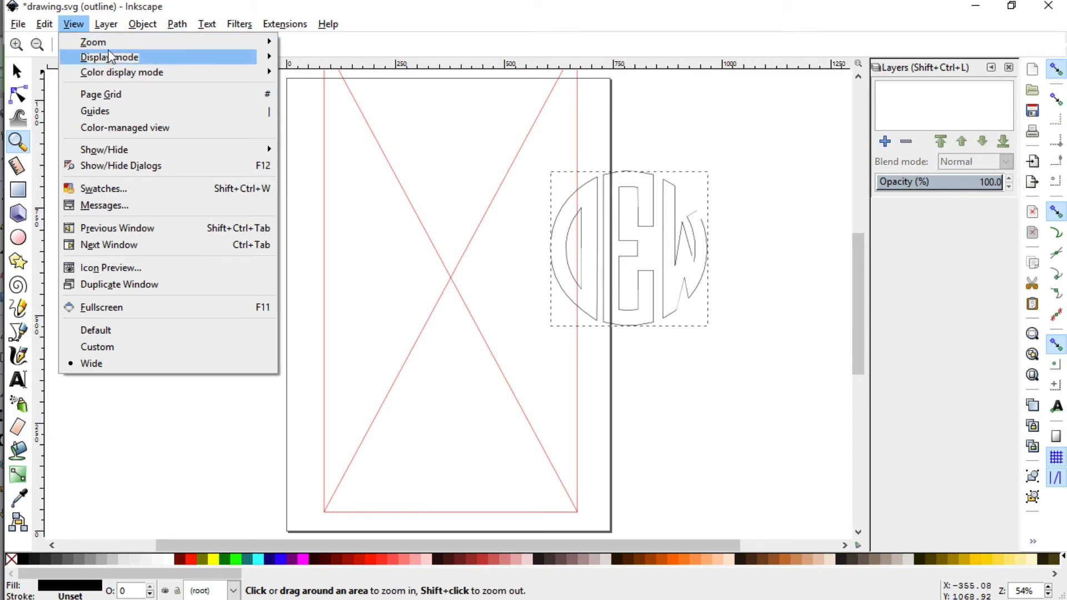
mouse_move(113, 58)
click(345, 74)
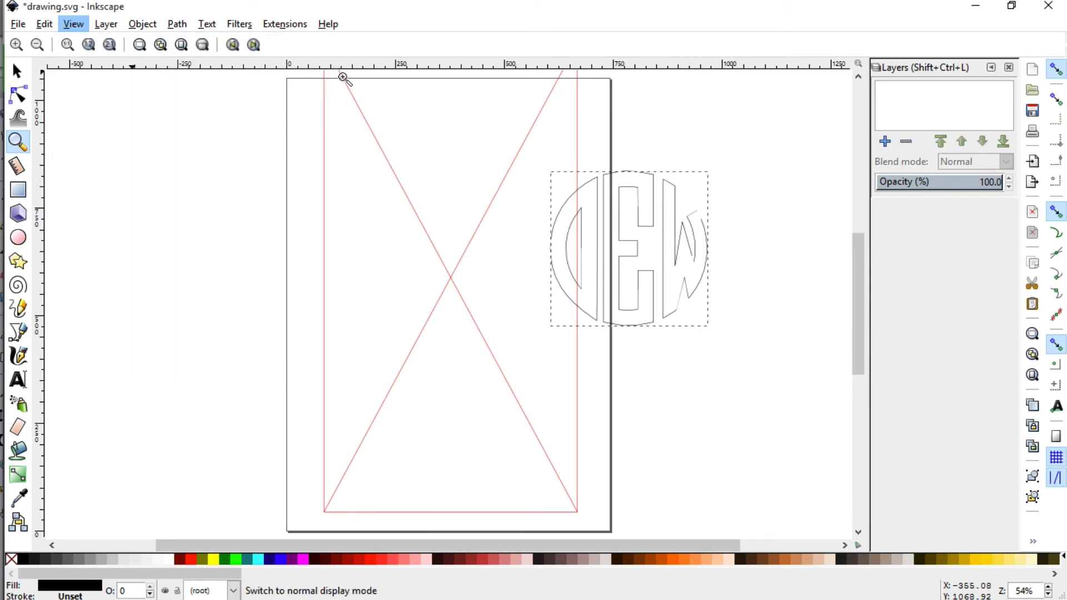
Delete the original bitmap image and move the traced monogram to the middle of the page
click(16, 72)
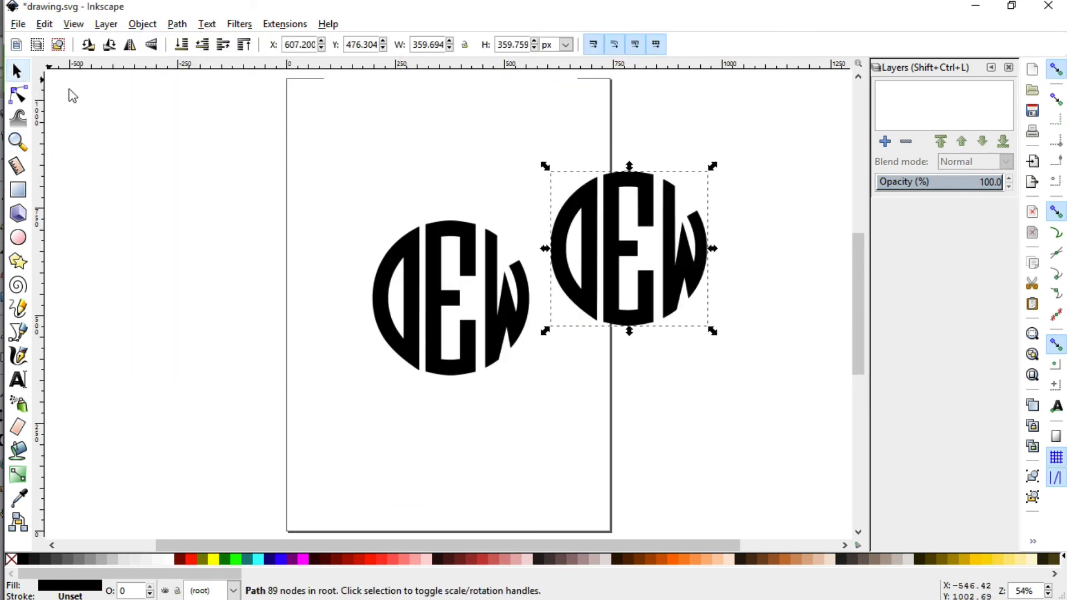
click(425, 225)
drag(428, 230, 356, 234)
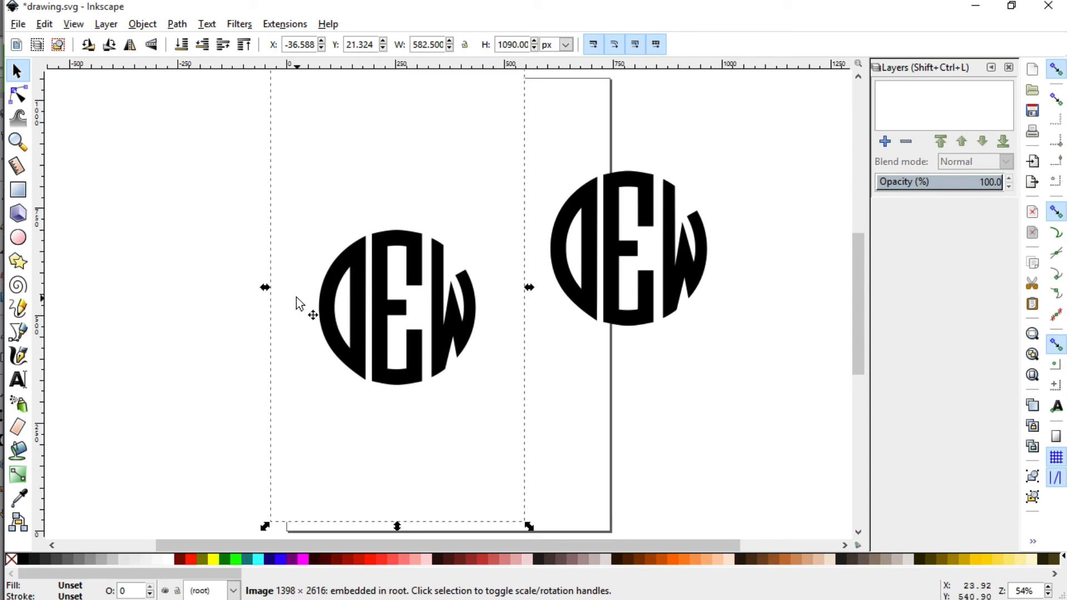
key(Delete)
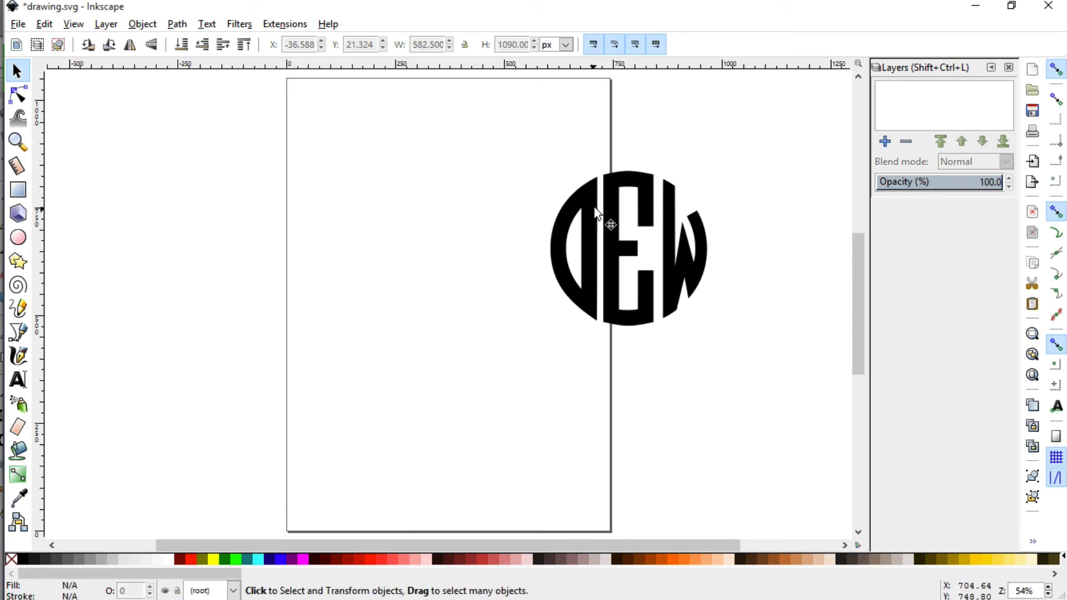
drag(589, 209, 406, 249)
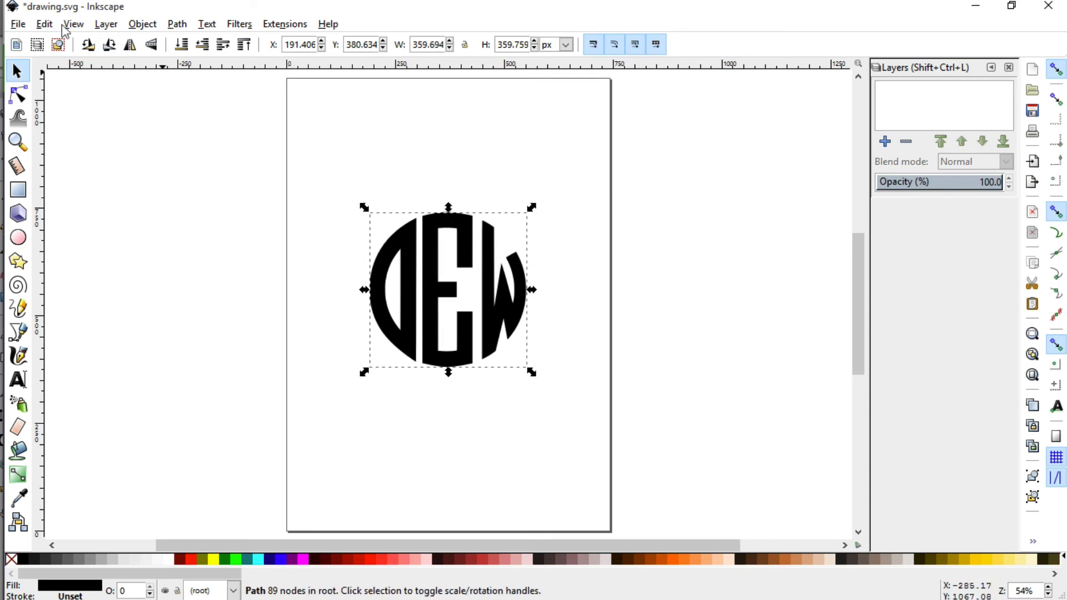
click(20, 24)
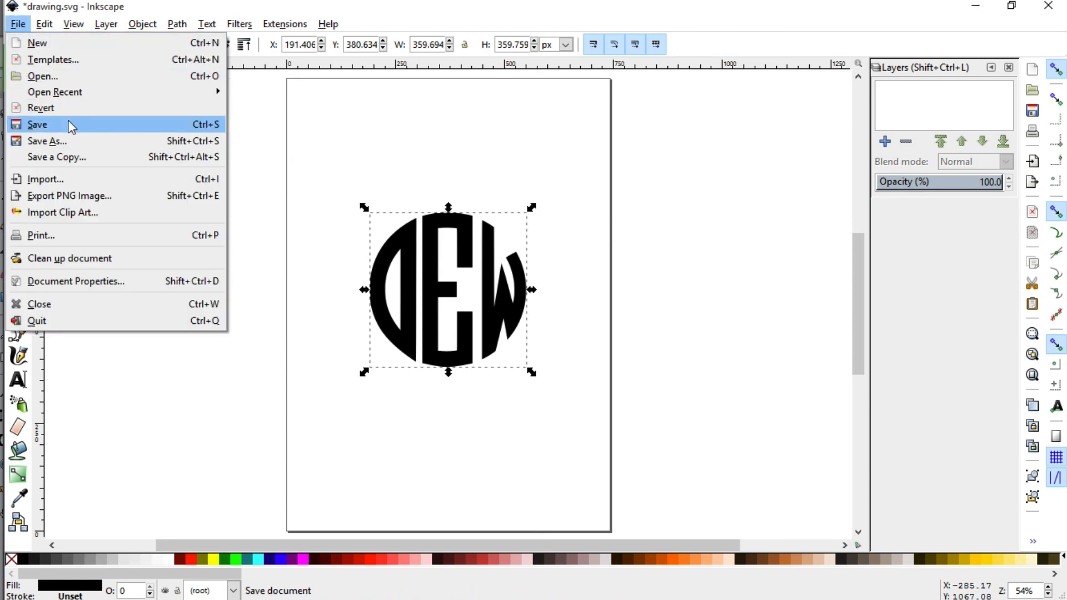
click(74, 141)
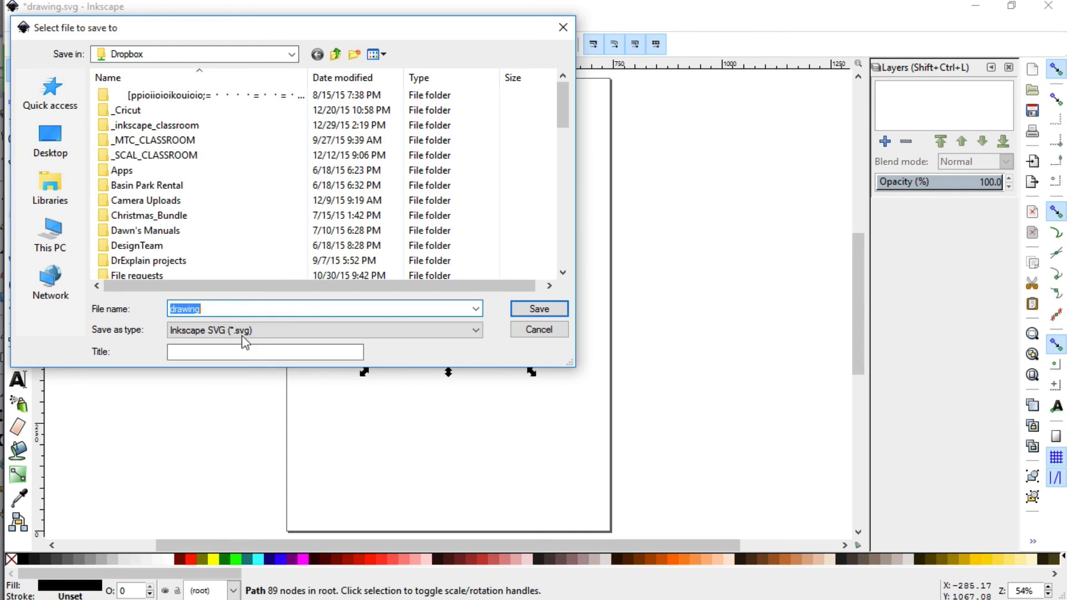
click(555, 332)
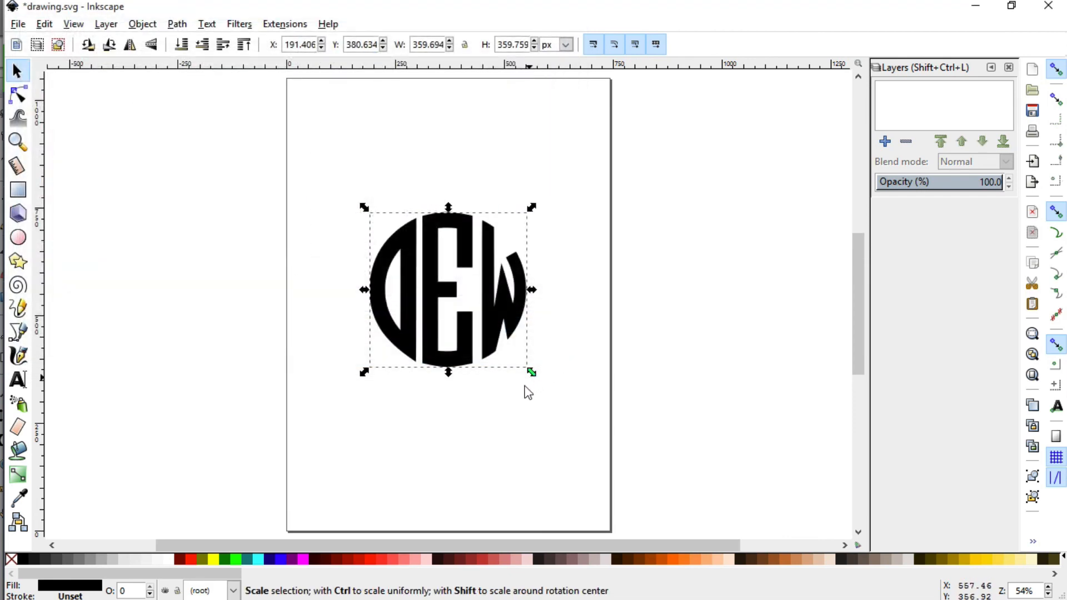